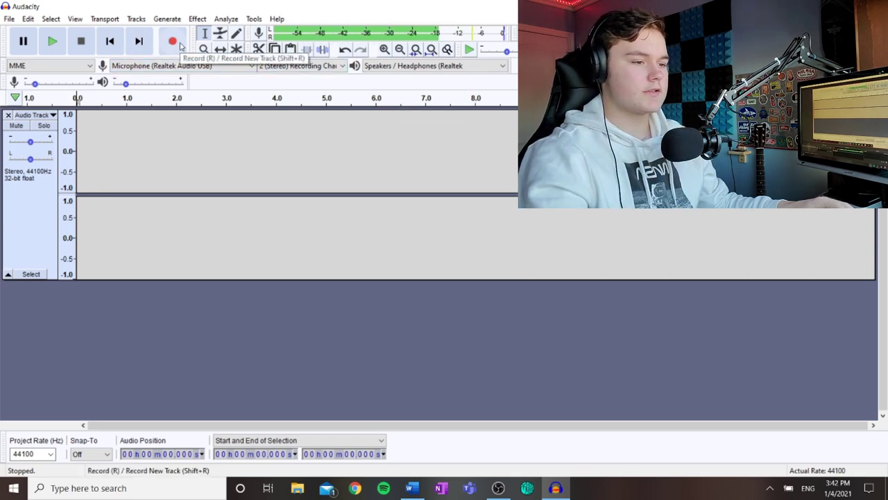
# Record a voice clip of about 9 seconds on the audio track and shift it slightly earlier with the Time Shift tool
pyautogui.click(173, 43)
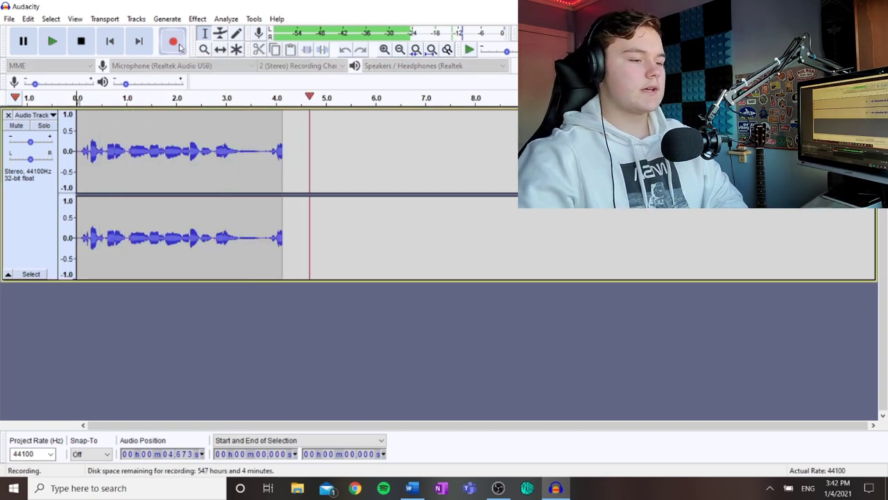
pyautogui.click(94, 42)
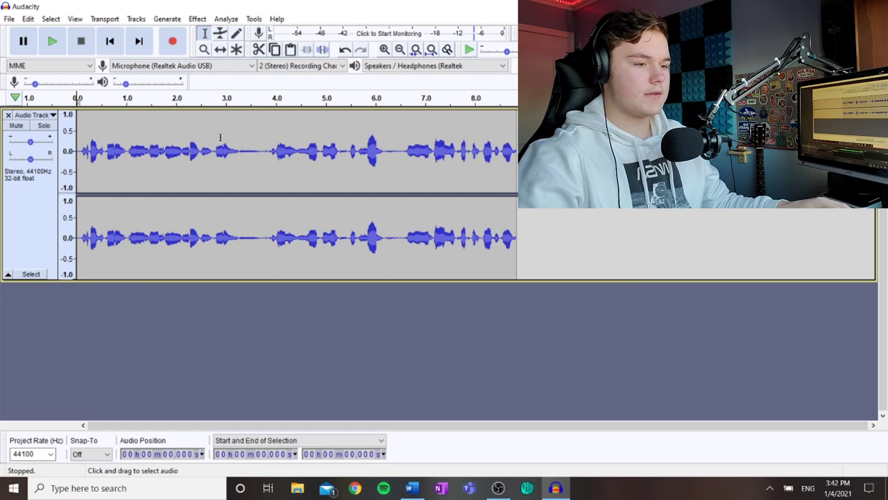
pyautogui.click(220, 49)
pyautogui.moveTo(222, 131)
pyautogui.mouseDown()
pyautogui.moveTo(133, 116)
pyautogui.moveTo(232, 130)
pyautogui.moveTo(224, 125)
pyautogui.mouseUp()
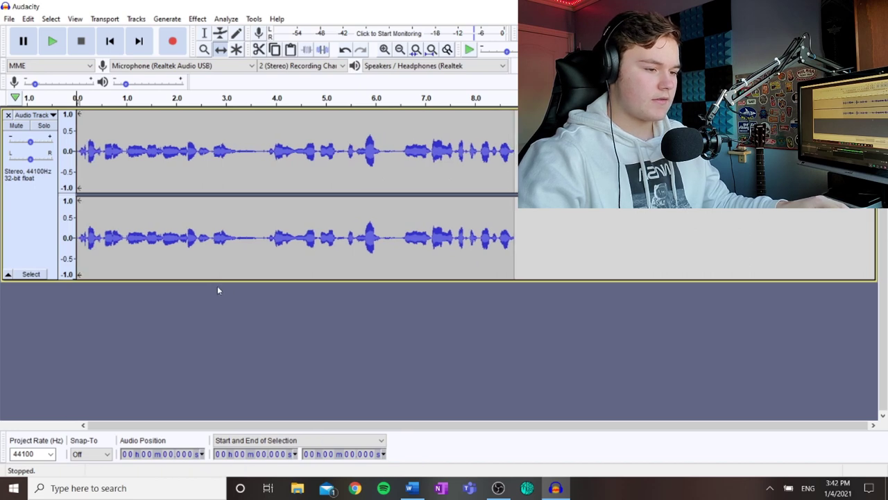
# Delete three parts of the voice clip: 3.622 to 3.750 seconds, everything from 8.324 seconds onward, and the first 0.279 seconds
pyautogui.click(205, 34)
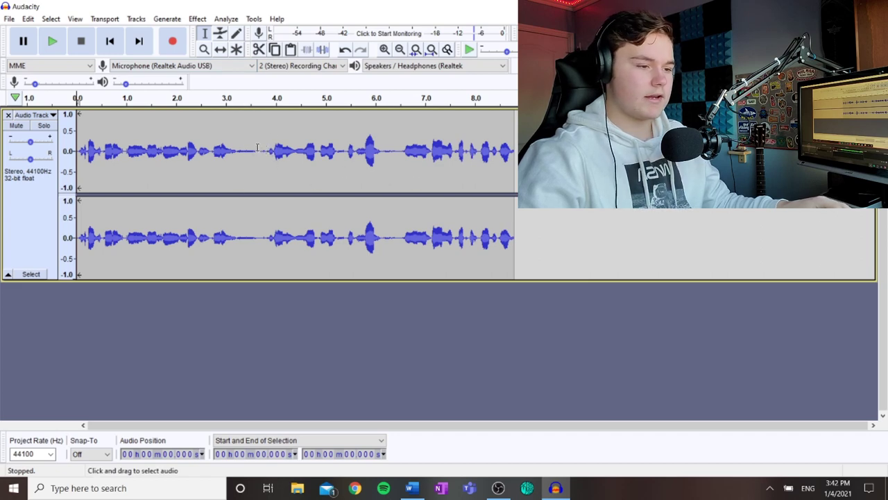
pyautogui.moveTo(264, 152); pyautogui.dragTo(257, 150)
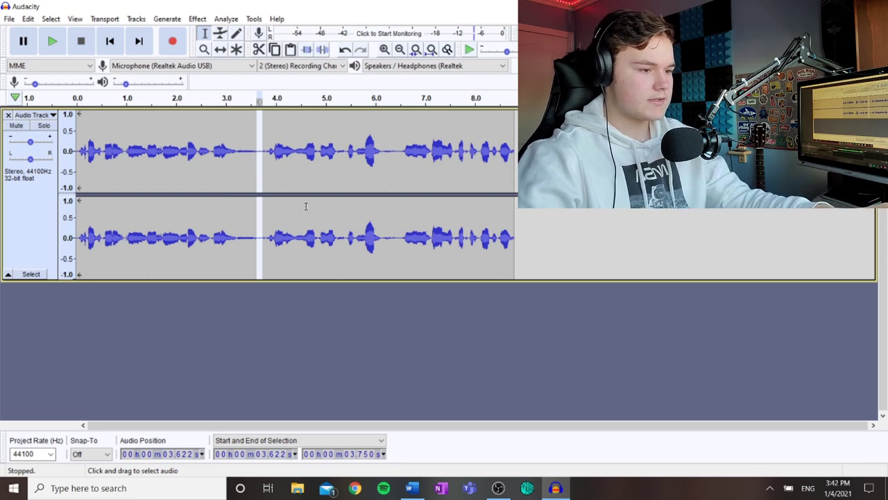
pyautogui.press('Delete')
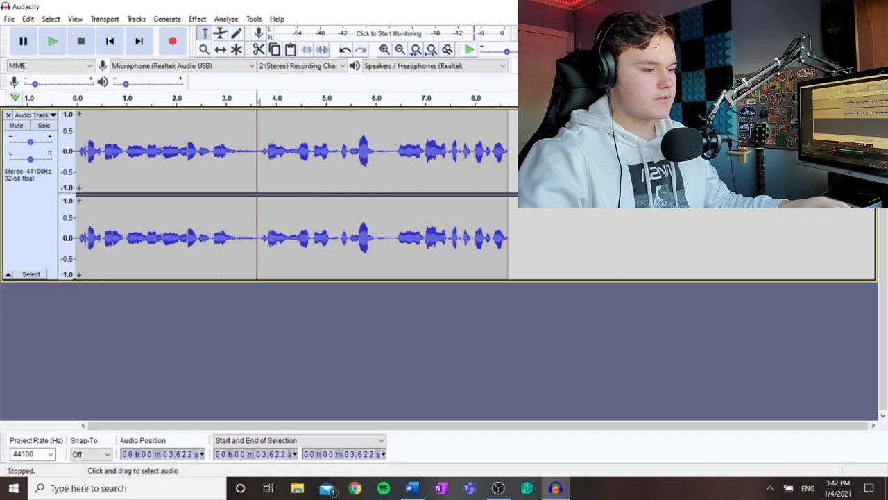
pyautogui.moveTo(531, 166); pyautogui.dragTo(492, 167)
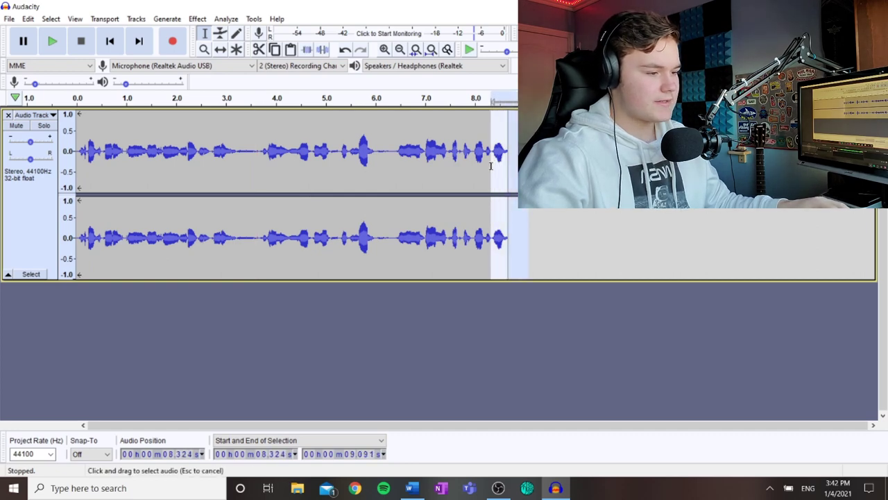
pyautogui.press('Delete')
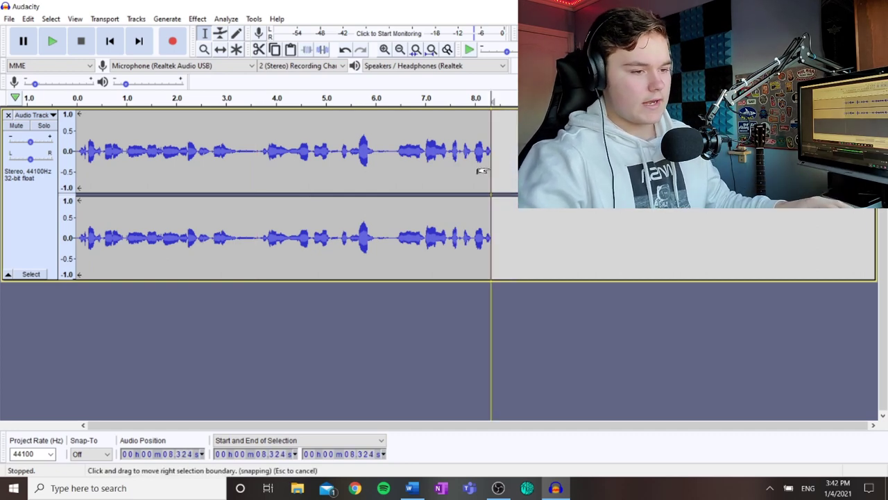
pyautogui.moveTo(77, 142); pyautogui.dragTo(90, 145)
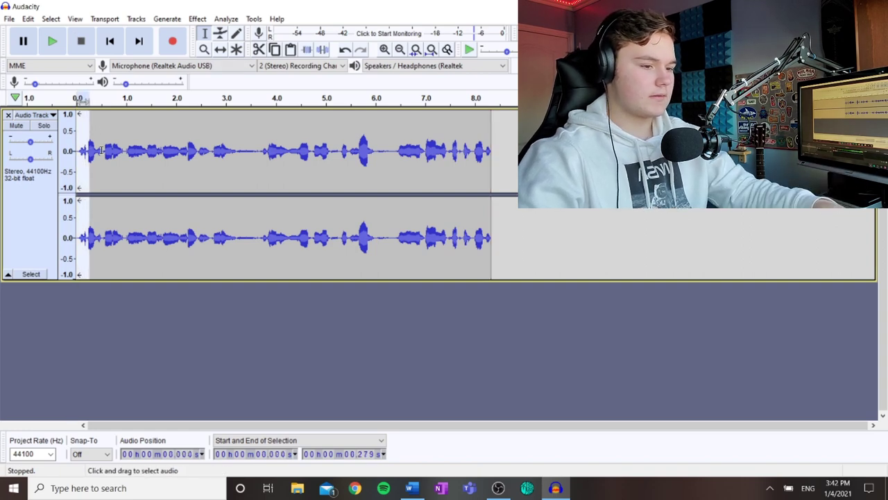
pyautogui.press('Delete')
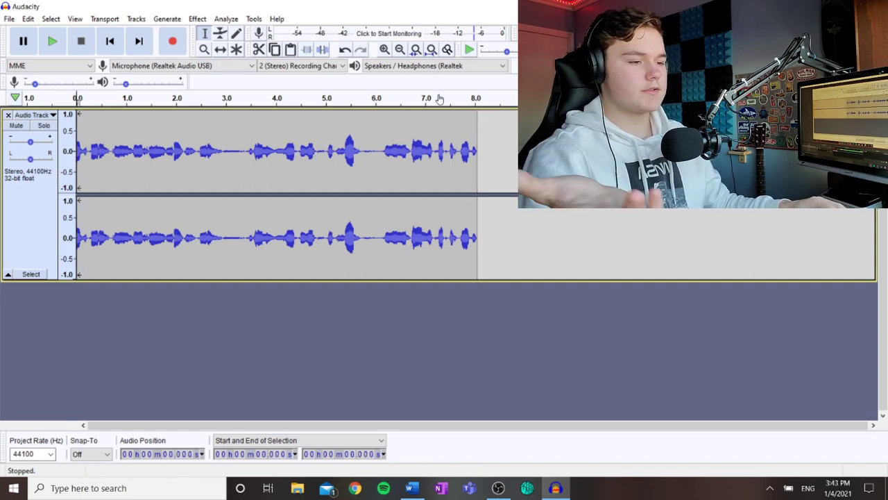
# Delete the whole remaining voice clip and record a new take of about 13.6 seconds with a pause before its last part
pyautogui.moveTo(494, 136); pyautogui.dragTo(4, 87)
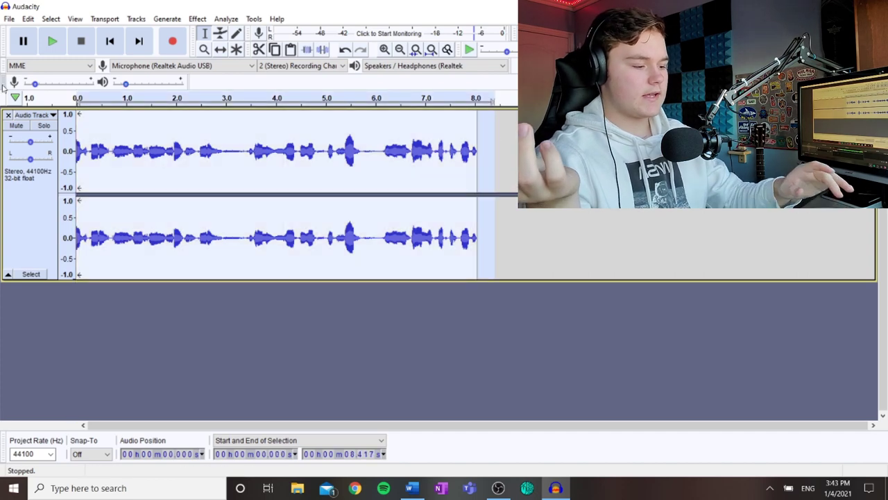
pyautogui.press('Delete')
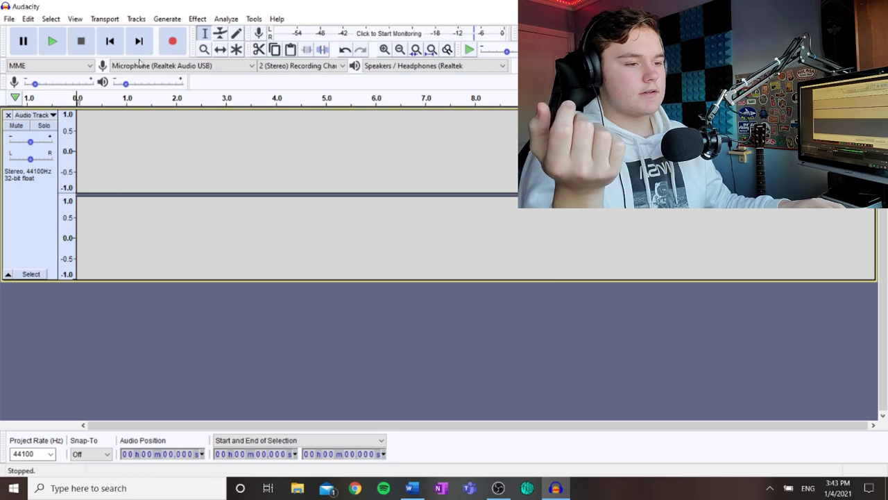
pyautogui.click(171, 42)
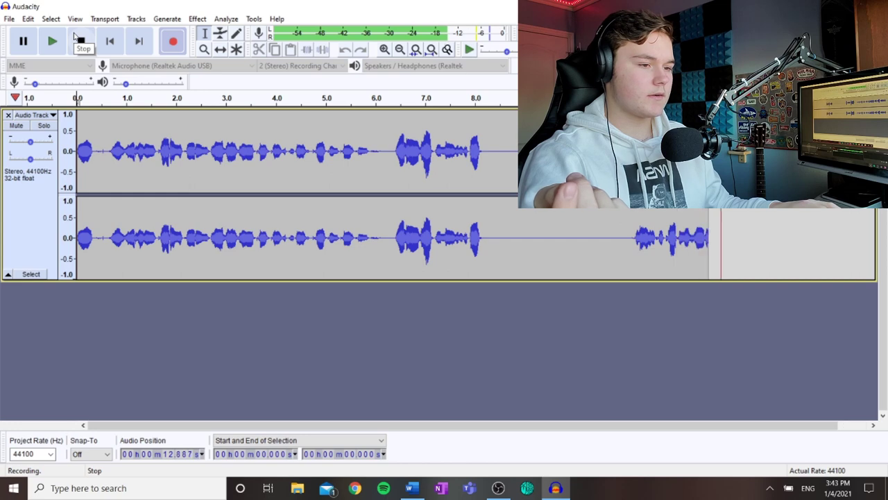
pyautogui.click(77, 40)
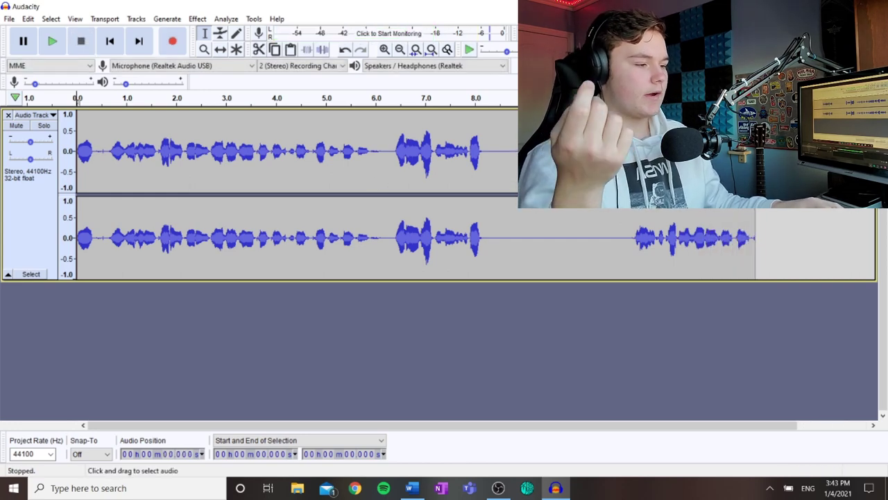
# Import the audio file "Herbal Tea (320 kbps)" from Downloads as a new track
pyautogui.click(8, 20)
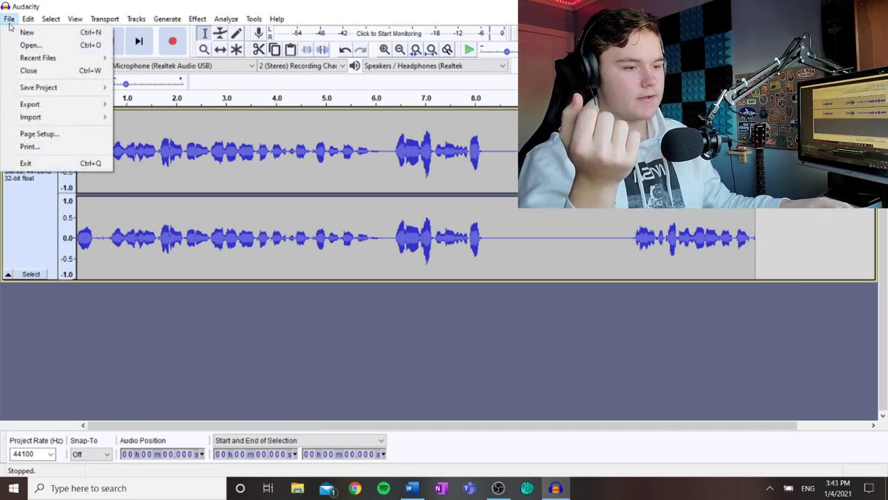
pyautogui.moveTo(34, 119)
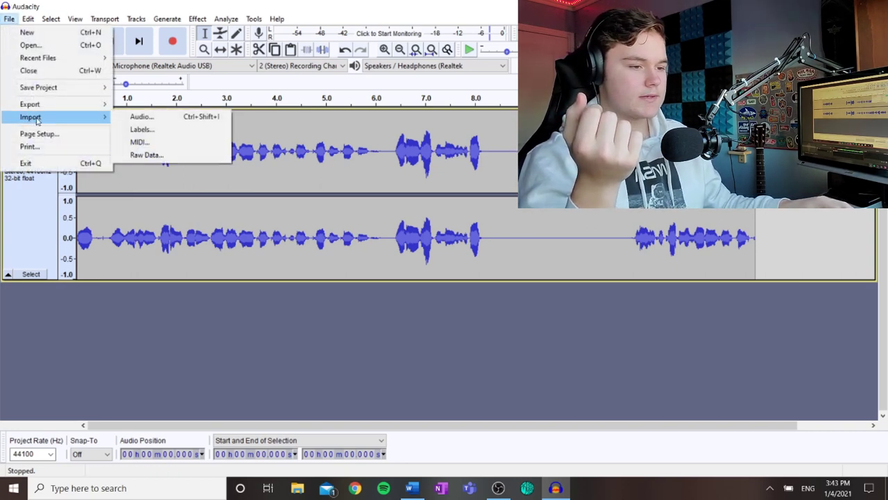
pyautogui.click(139, 118)
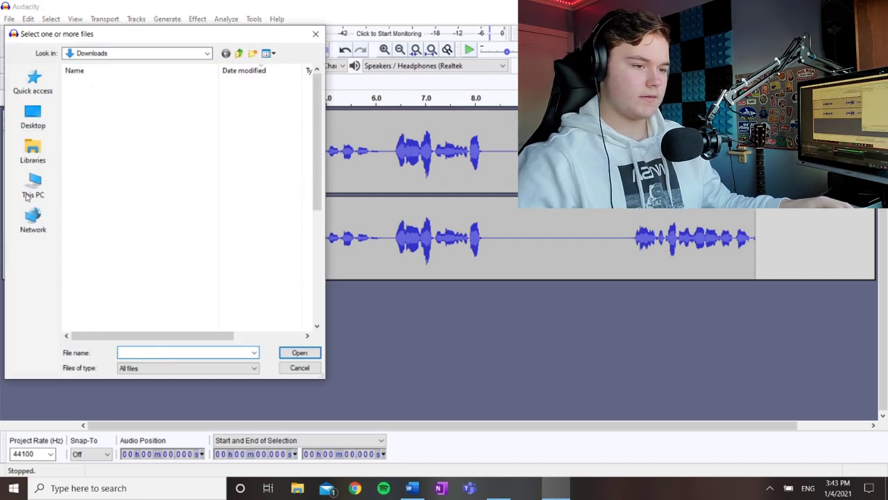
pyautogui.moveTo(270, 34); pyautogui.dragTo(380, 33)
pyautogui.click(277, 94)
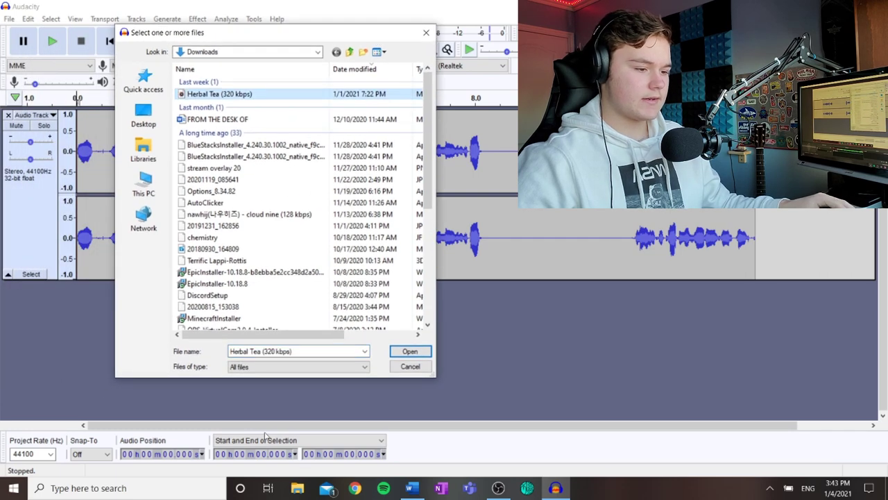
pyautogui.click(408, 351)
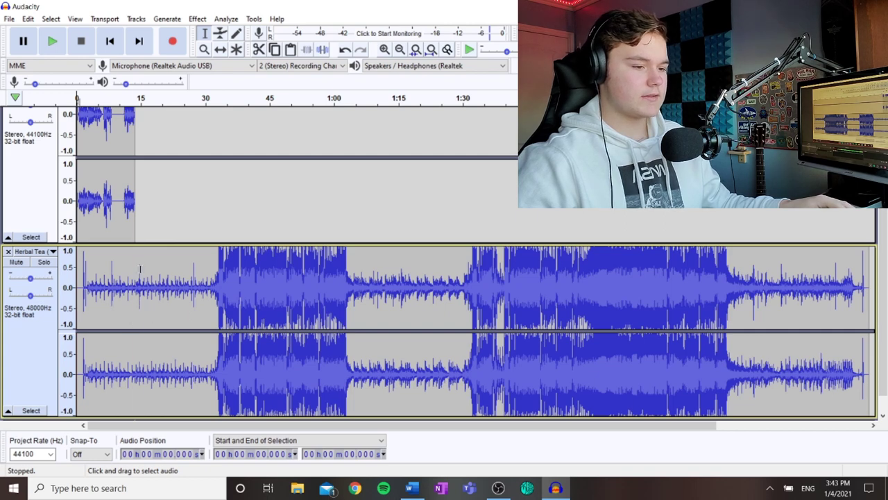
# Trim the Herbal Tea music by deleting its quiet intro, the section from 31.517 to 58.589 seconds, and everything after 5.387 seconds
pyautogui.moveTo(215, 285); pyautogui.dragTo(81, 291)
pyautogui.press('Delete')
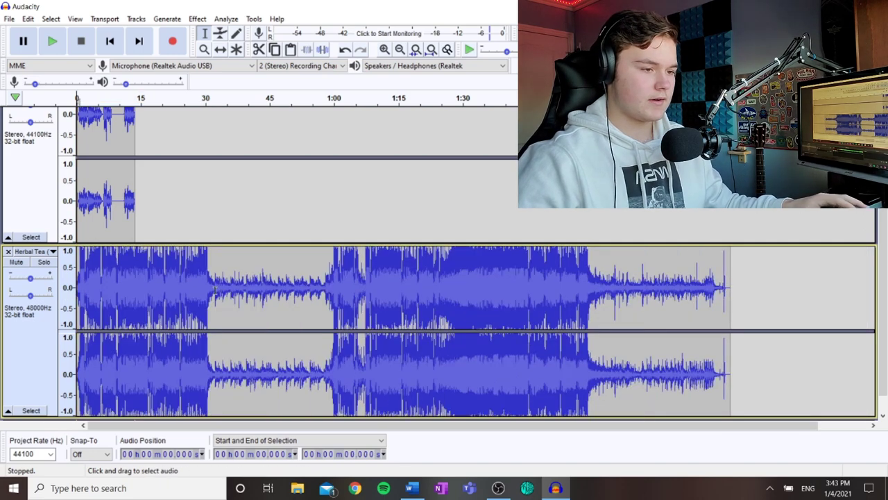
pyautogui.moveTo(211, 306); pyautogui.dragTo(331, 319)
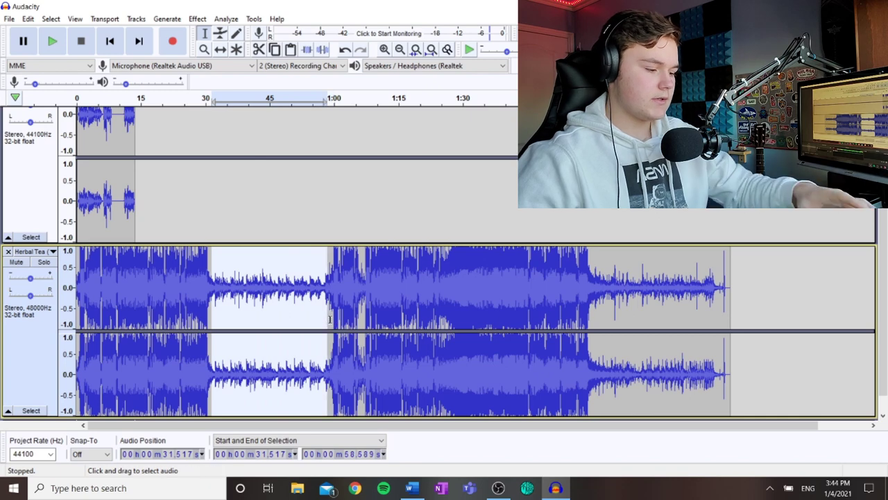
pyautogui.press('Delete')
pyautogui.moveTo(662, 288); pyautogui.dragTo(100, 278)
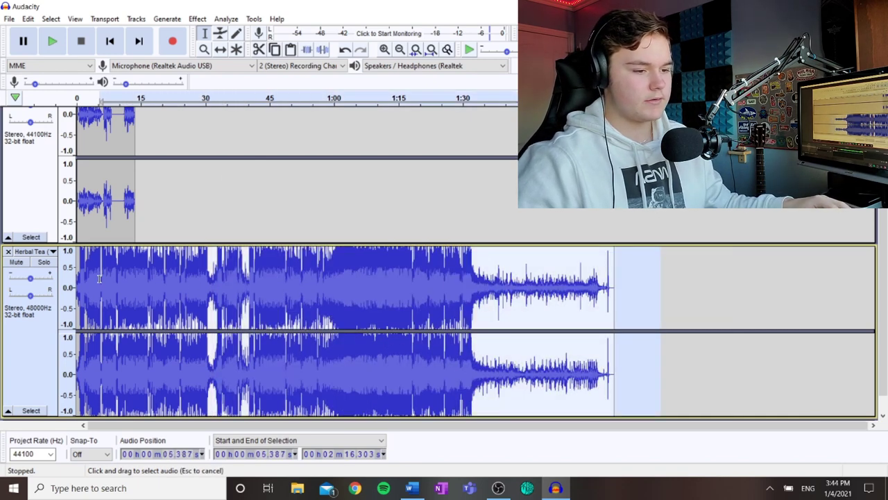
pyautogui.press('Delete')
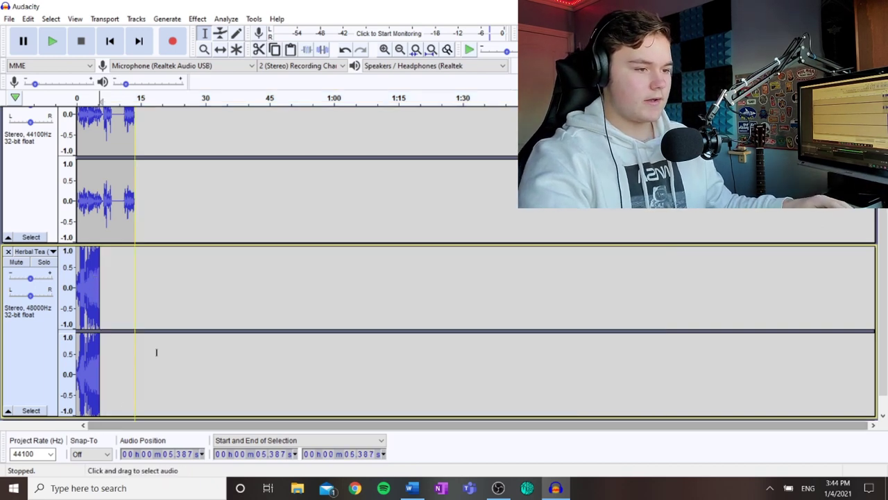
# Move the trimmed music clip along the timeline with the Time Shift tool so it starts at about 7.3 seconds
pyautogui.click(204, 50)
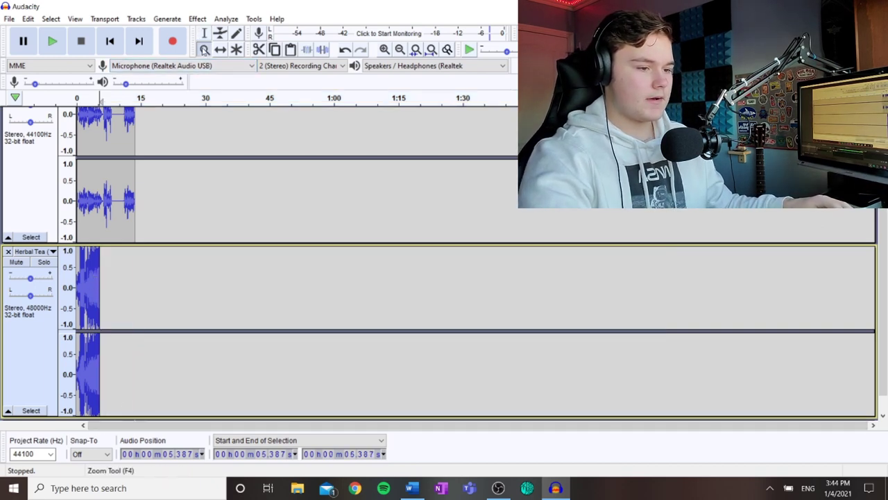
pyautogui.click(108, 206)
pyautogui.click(108, 206)
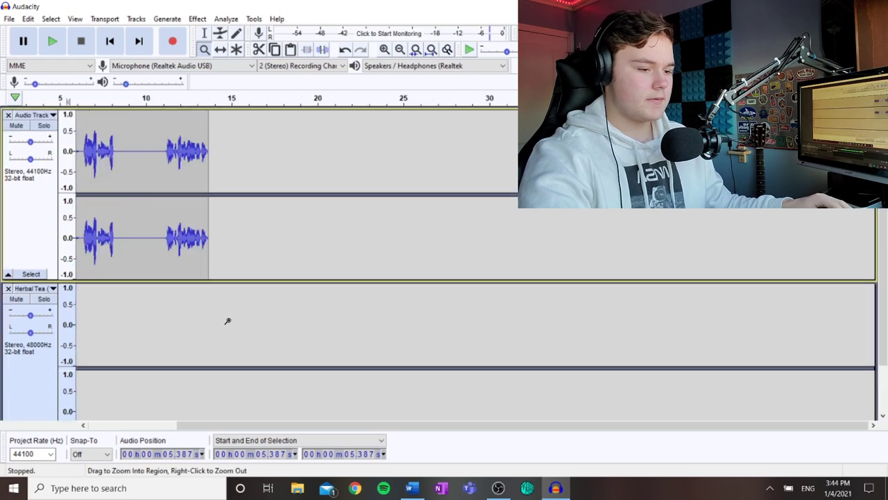
pyautogui.click(171, 424)
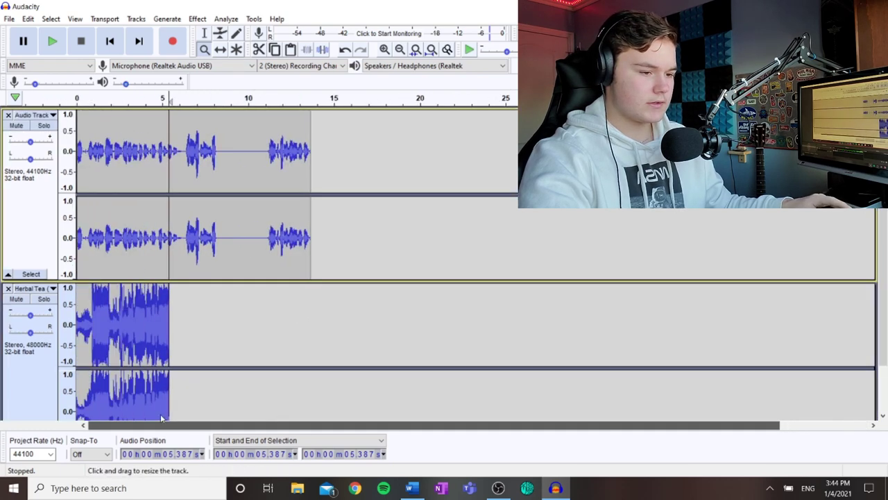
pyautogui.moveTo(125, 332); pyautogui.dragTo(117, 326)
pyautogui.scroll(1, 136, 323)
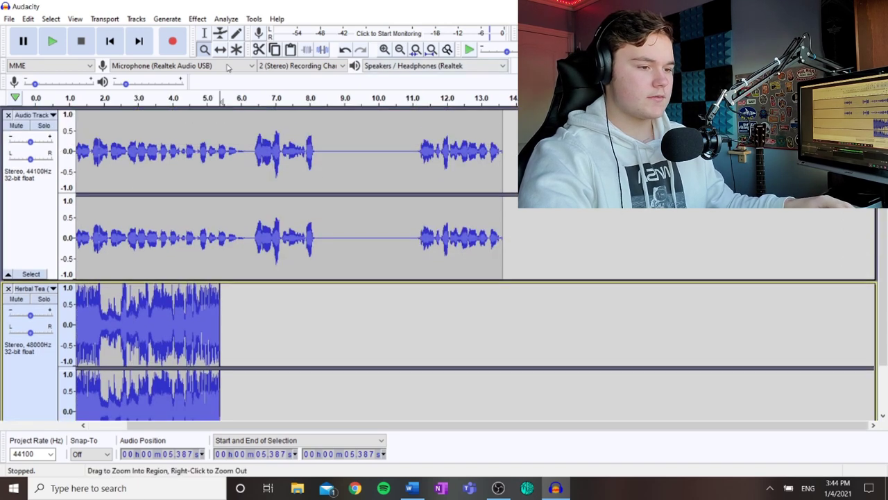
pyautogui.click(220, 50)
pyautogui.moveTo(169, 306); pyautogui.dragTo(414, 305)
pyautogui.scroll(-1, 413, 317)
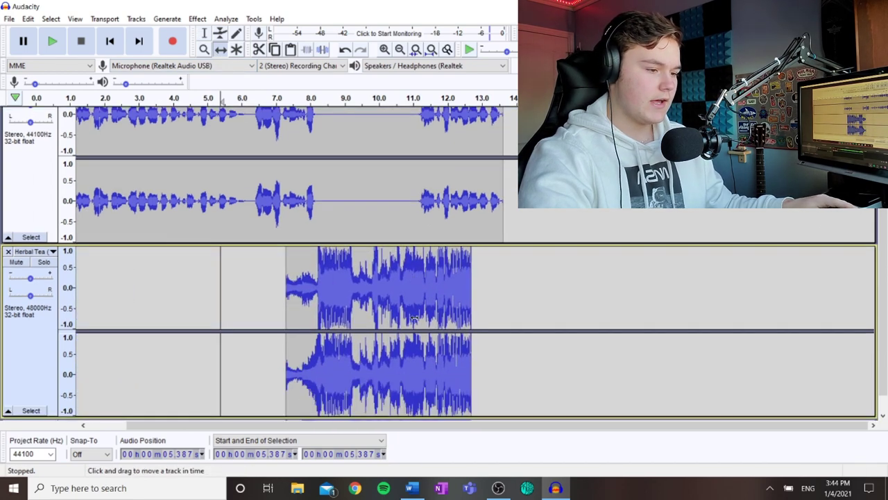
# Delete the music track's range from 6.566 to 8.216 seconds, including the clip's quiet opening, and the clip's end after 10.253 seconds
pyautogui.click(204, 33)
pyautogui.moveTo(261, 272); pyautogui.dragTo(317, 262)
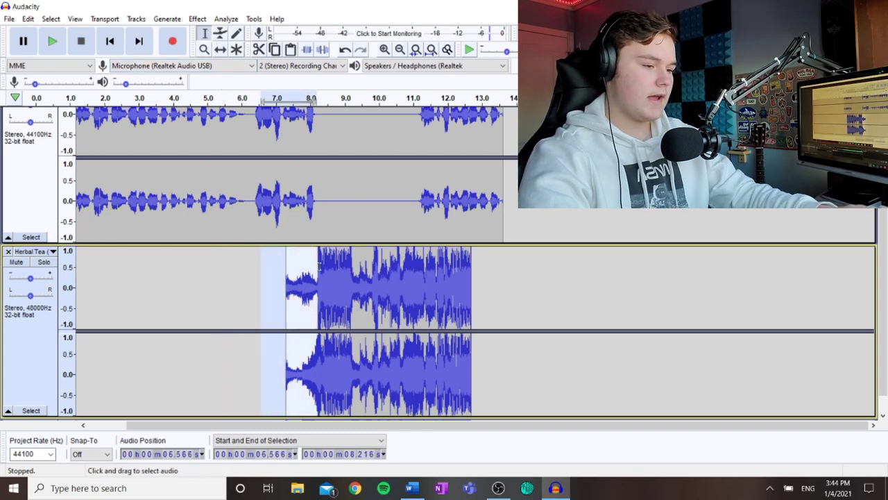
pyautogui.press('Delete')
pyautogui.moveTo(448, 302); pyautogui.dragTo(388, 293)
pyautogui.press('Delete')
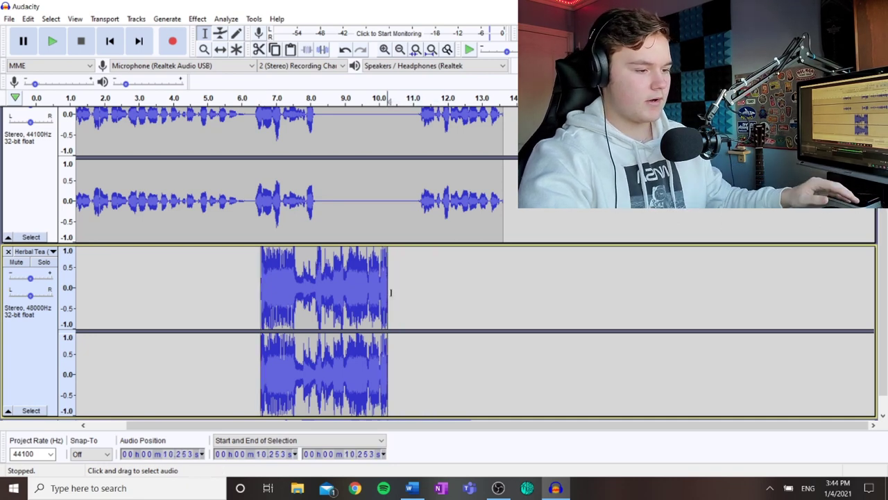
# Shift the shortened music clip to start at about 8 seconds, within the pause in the voice recording
pyautogui.click(220, 49)
pyautogui.moveTo(311, 276); pyautogui.dragTo(361, 266)
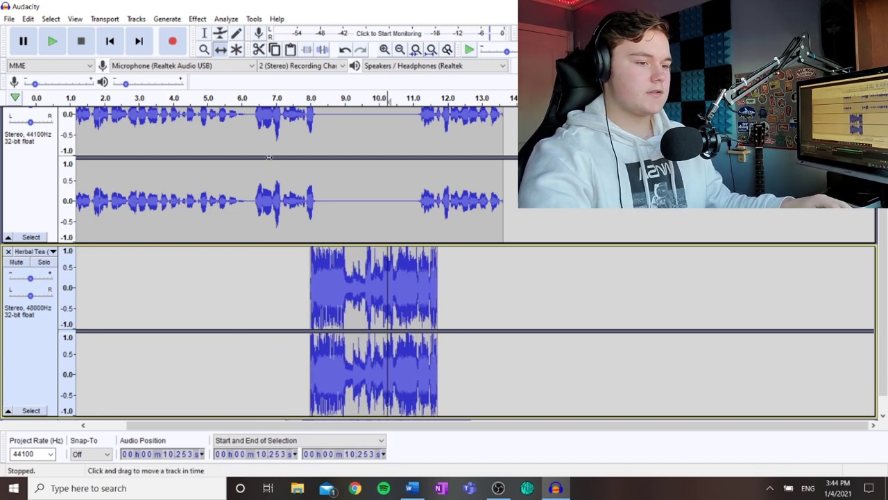
pyautogui.scroll(1, 112, 184)
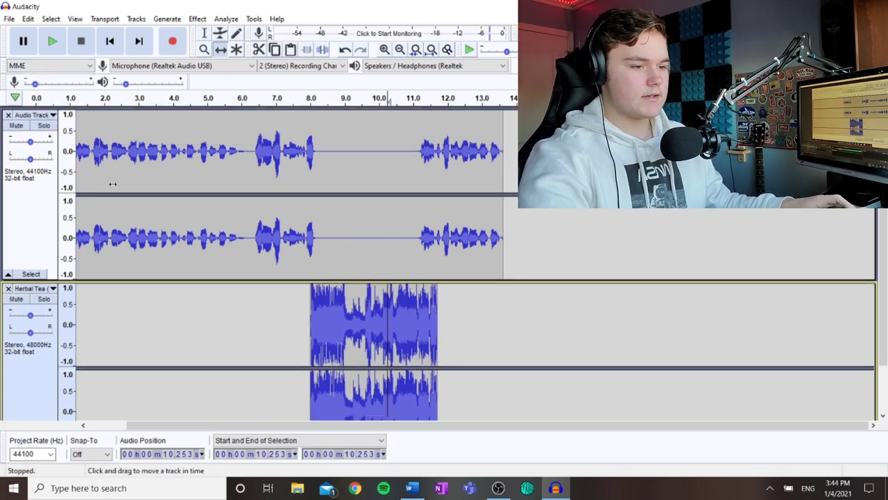
# Play the project twice from about 1.2 seconds on the timeline, stopping playback each time
pyautogui.click(77, 97)
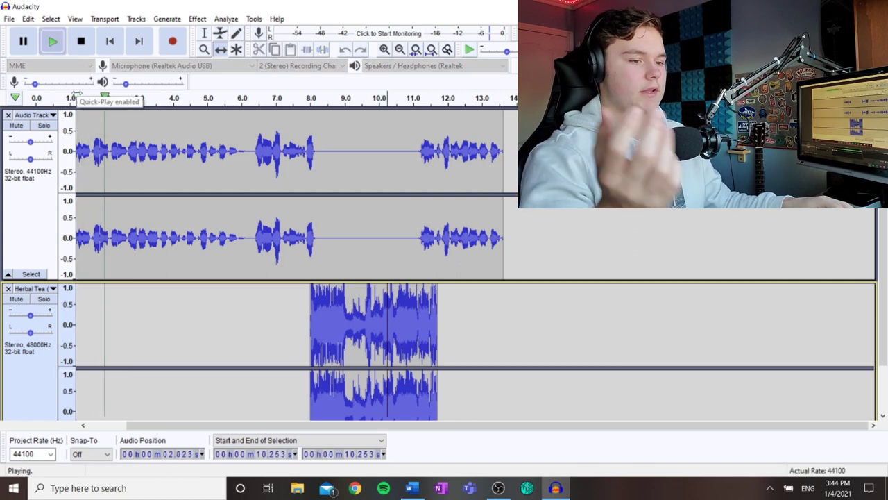
pyautogui.click(80, 41)
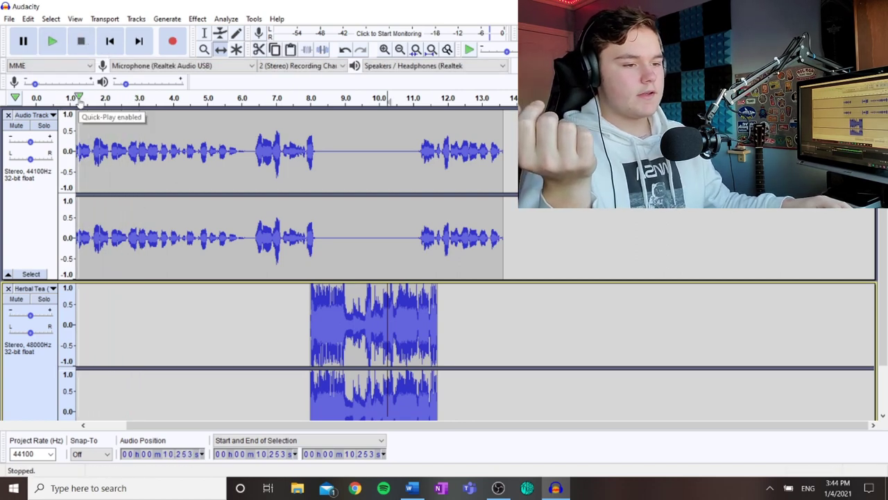
pyautogui.click(77, 98)
pyautogui.click(81, 41)
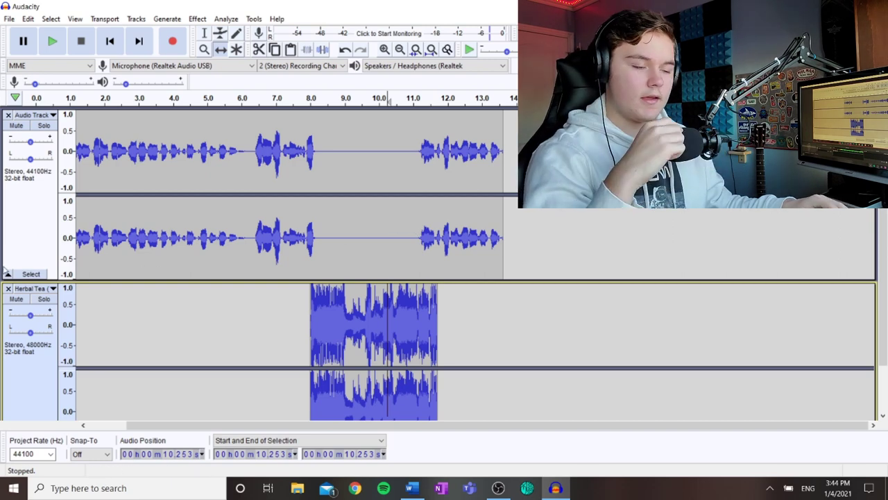
# Export the project as an MP3 file named Example in the Project media folder
pyautogui.click(8, 19)
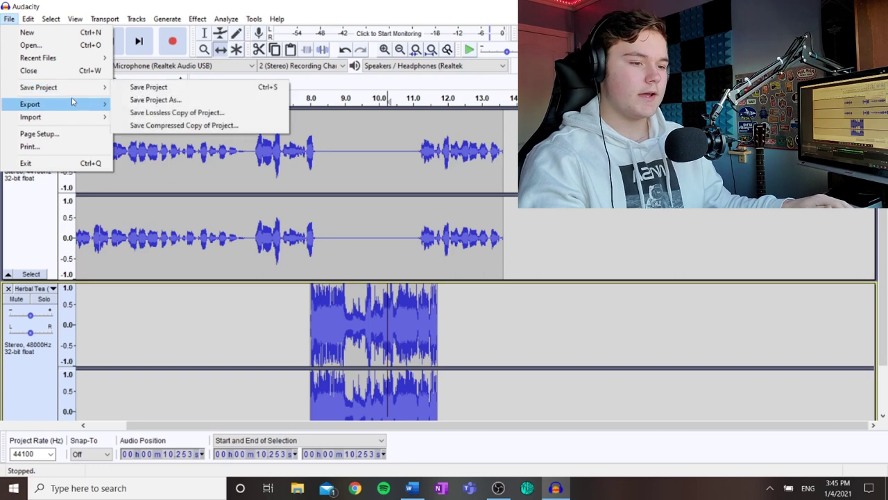
pyautogui.moveTo(72, 103)
pyautogui.click(119, 104)
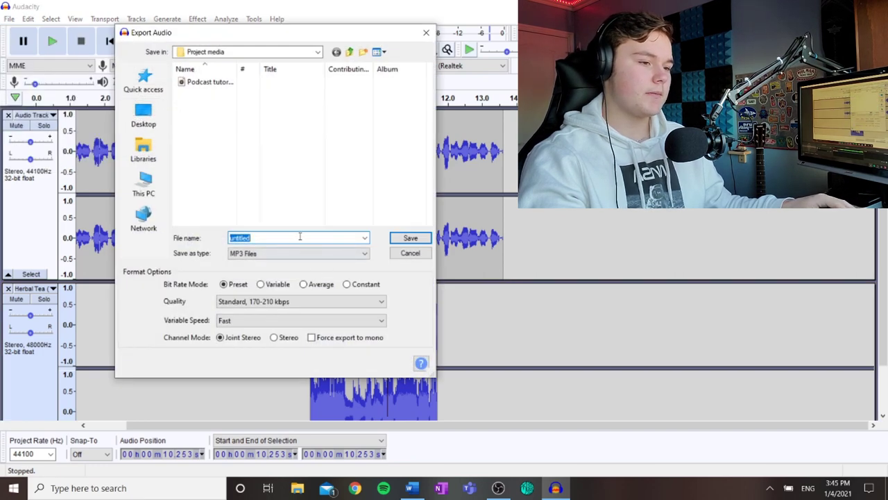
pyautogui.press('BackSpace')
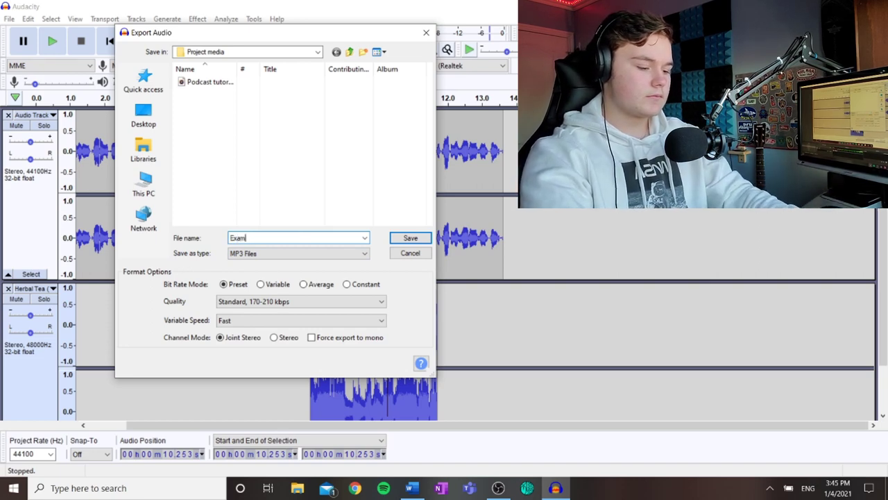
pyautogui.click(410, 238)
pyautogui.click(401, 147)
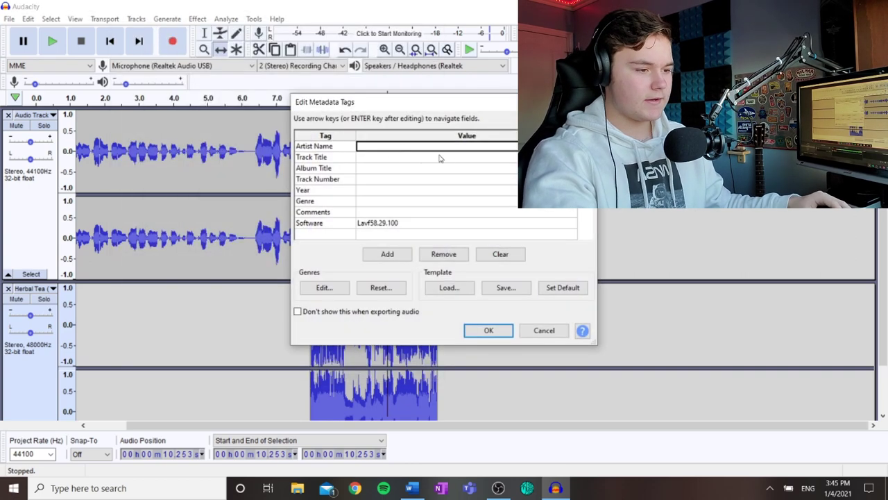
pyautogui.write('D')
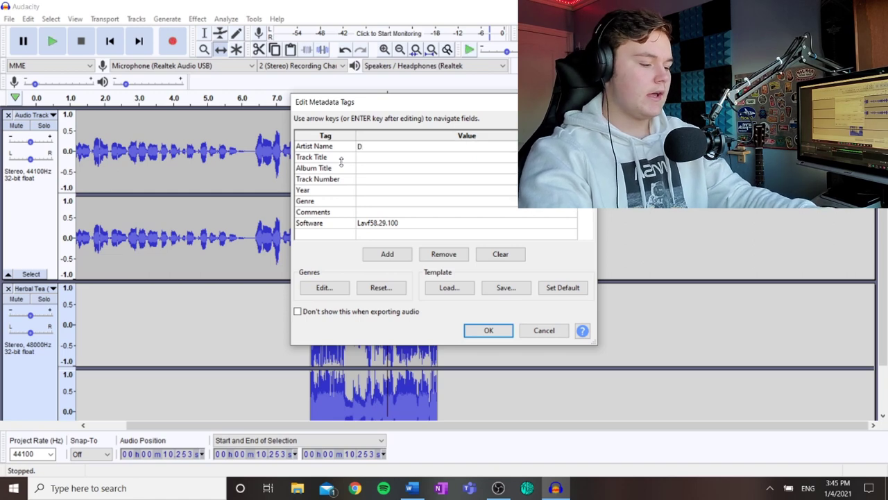
pyautogui.press('BackSpace')
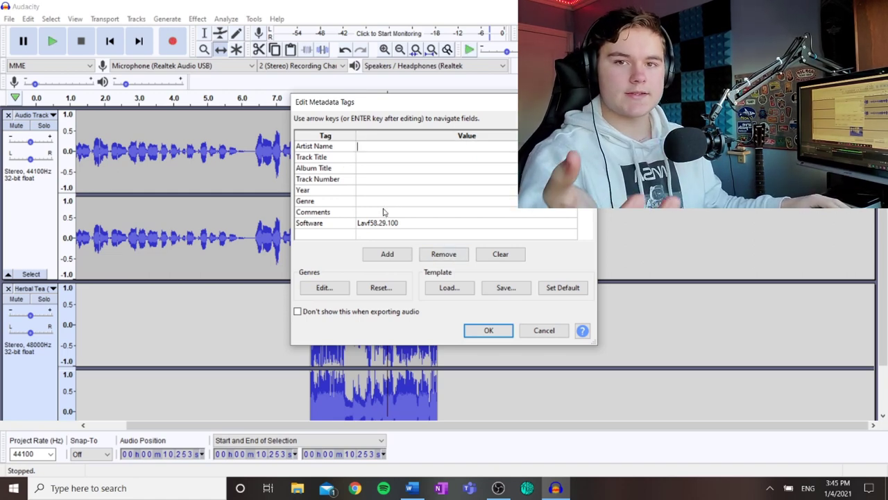
# Go through the export's metadata tag fields without filling any in, and accept the tags to finish the export
pyautogui.click(369, 157)
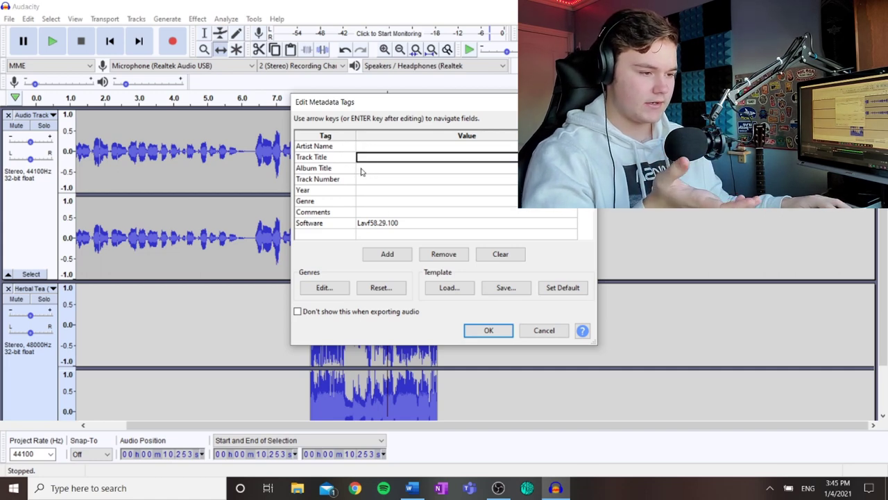
pyautogui.click(361, 171)
pyautogui.click(364, 180)
pyautogui.click(363, 211)
pyautogui.click(365, 223)
pyautogui.click(372, 180)
pyautogui.click(371, 159)
pyautogui.click(370, 147)
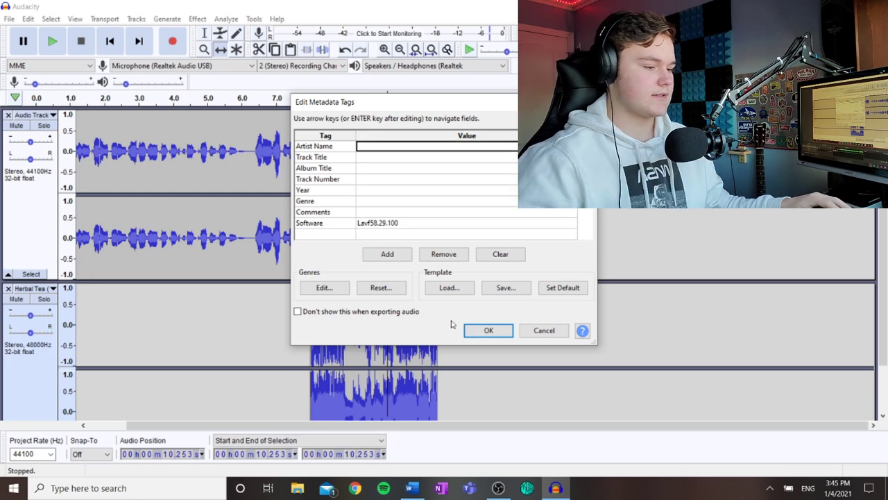
pyautogui.click(489, 331)
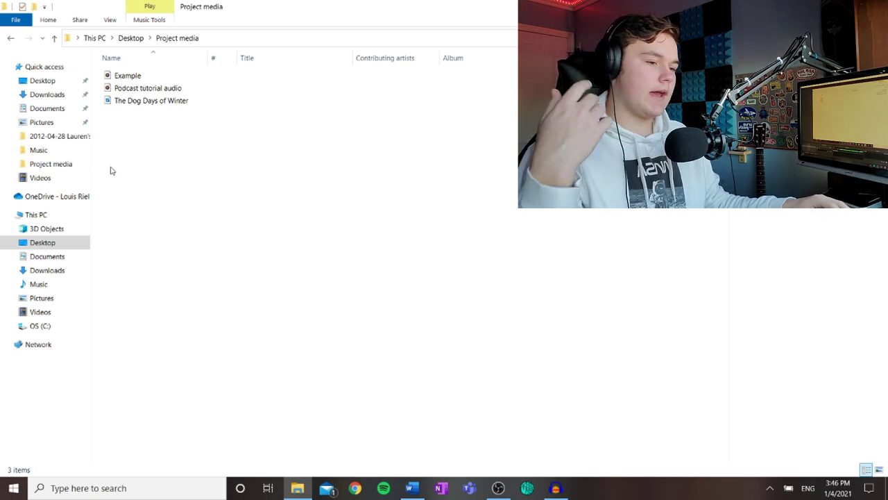
# Open the exported Example file from the Project media folder in Groove Music and pause its playback after about two seconds
pyautogui.doubleClick(160, 77)
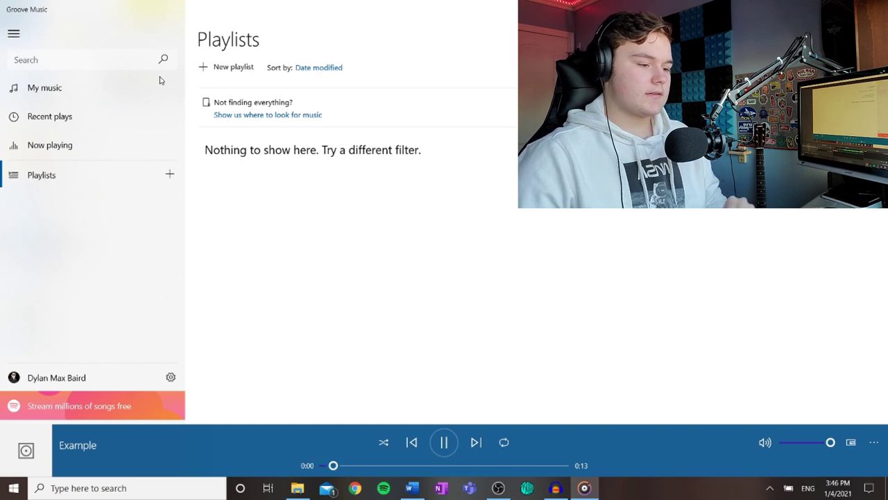
pyautogui.click(445, 442)
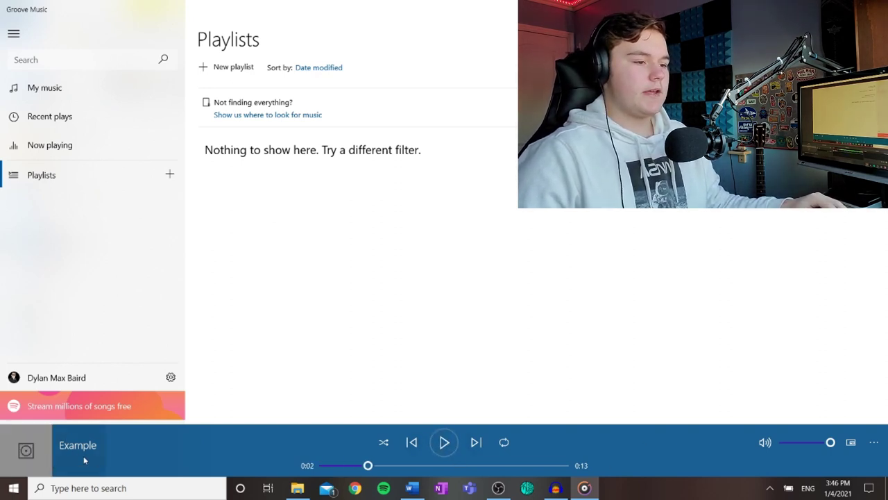